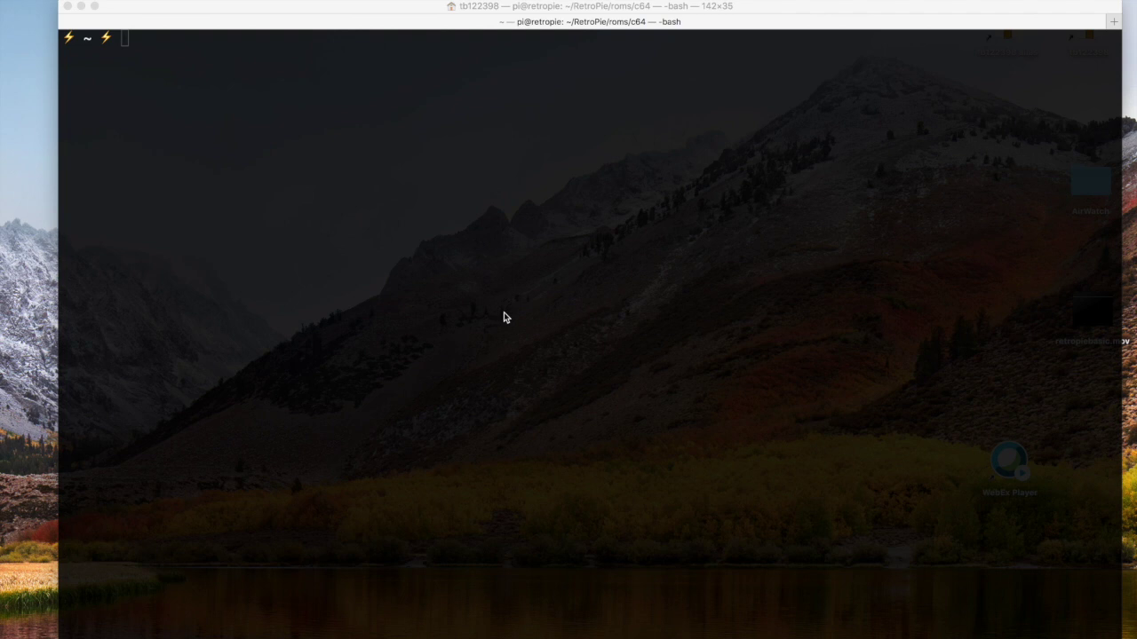
left_click(288, 139)
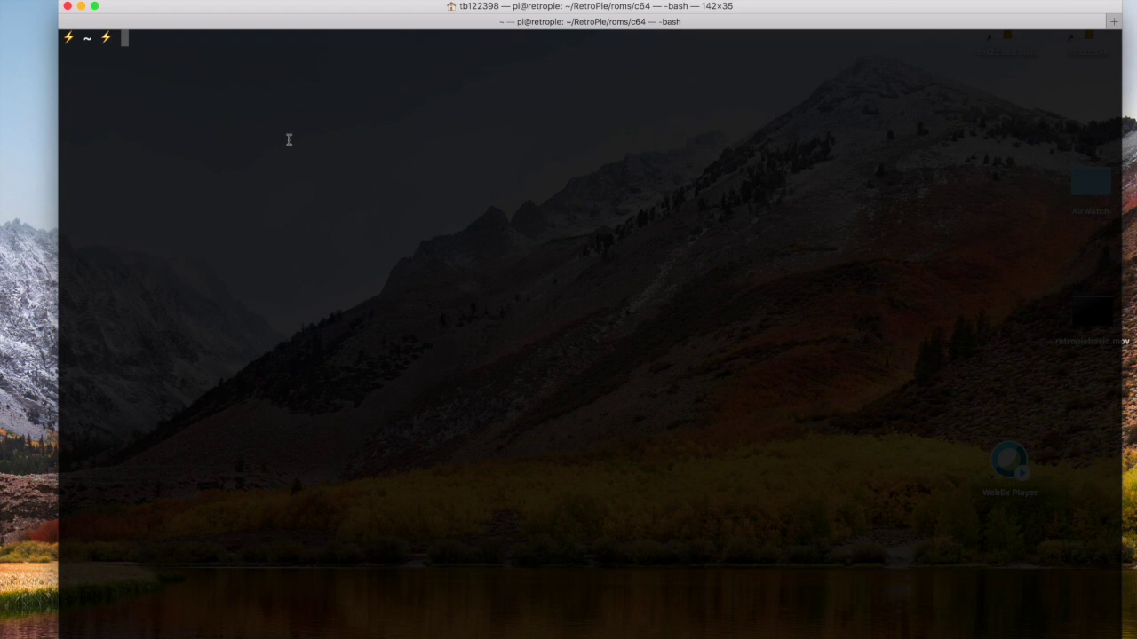
type("ssh pi@192.168")
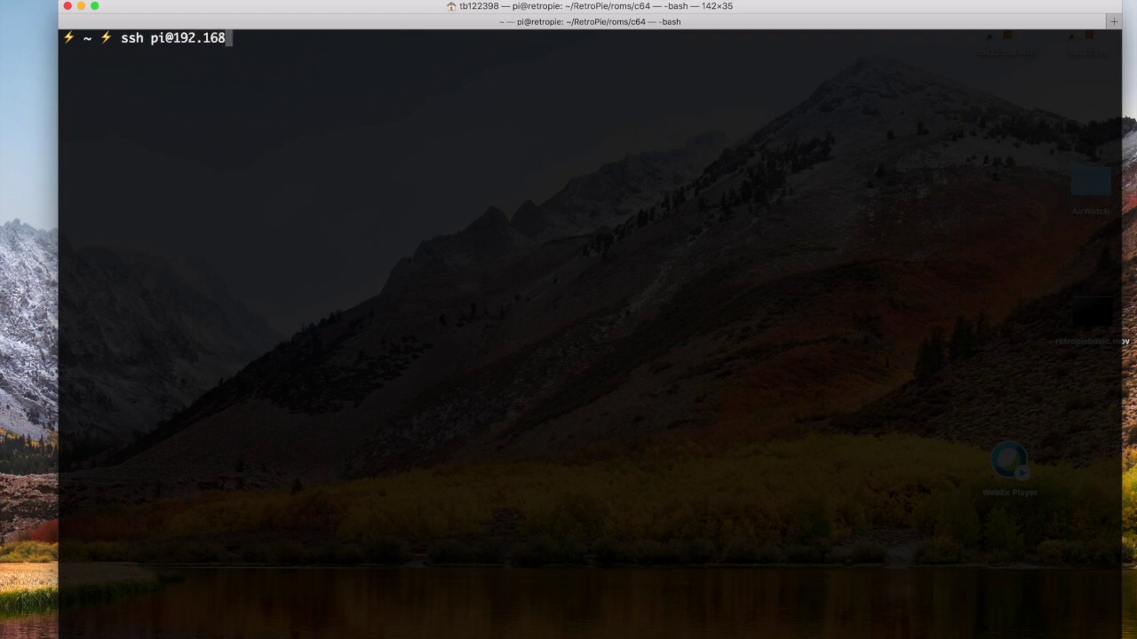
type(".1.101")
key("Return")
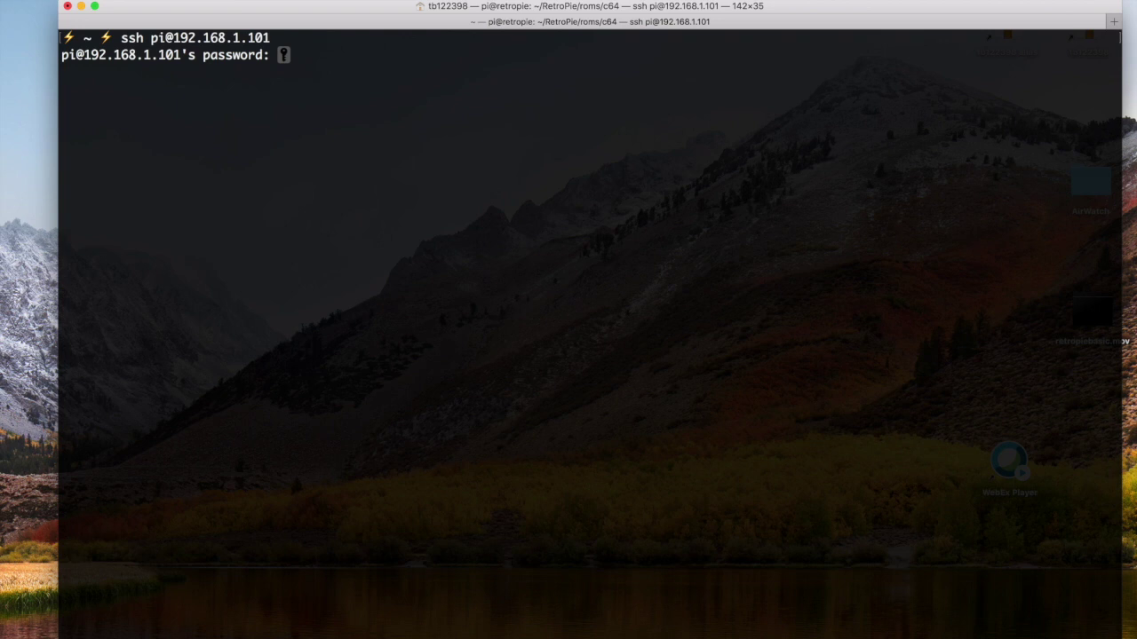
key("Return")
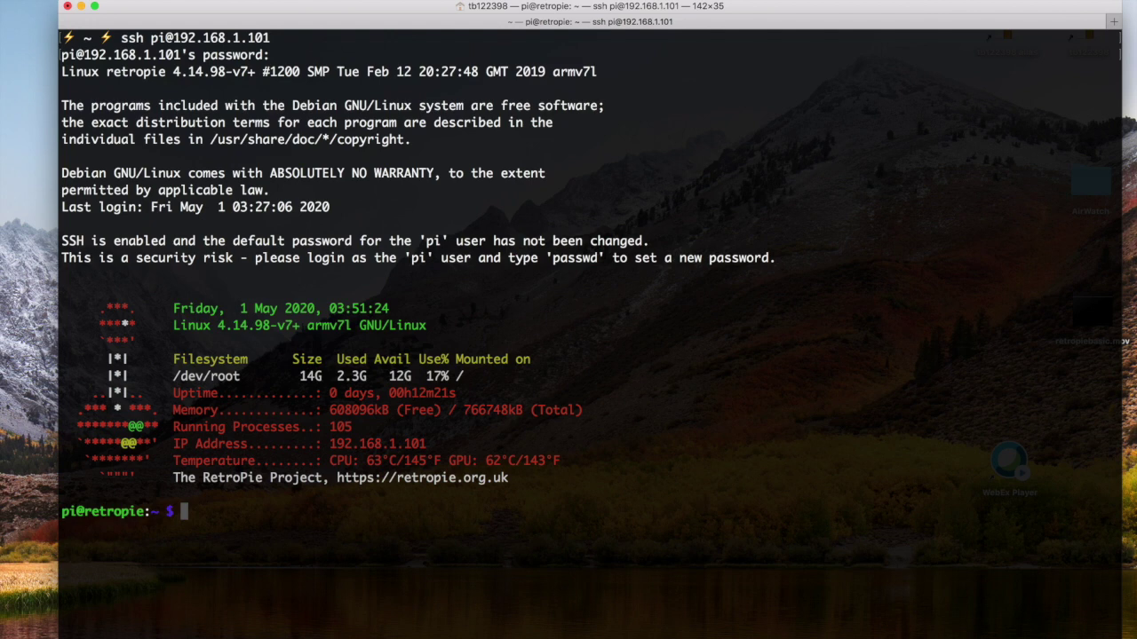
List the contents of the home directory and print the current working directory path.
type("ls")
key("Return")
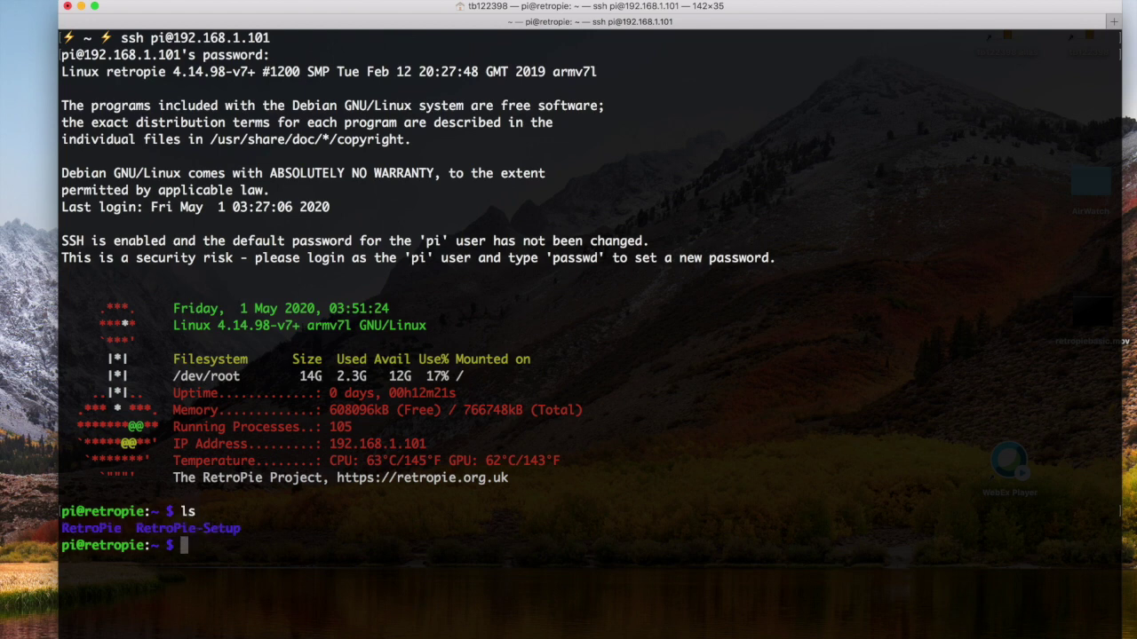
type("pwd")
key("Return")
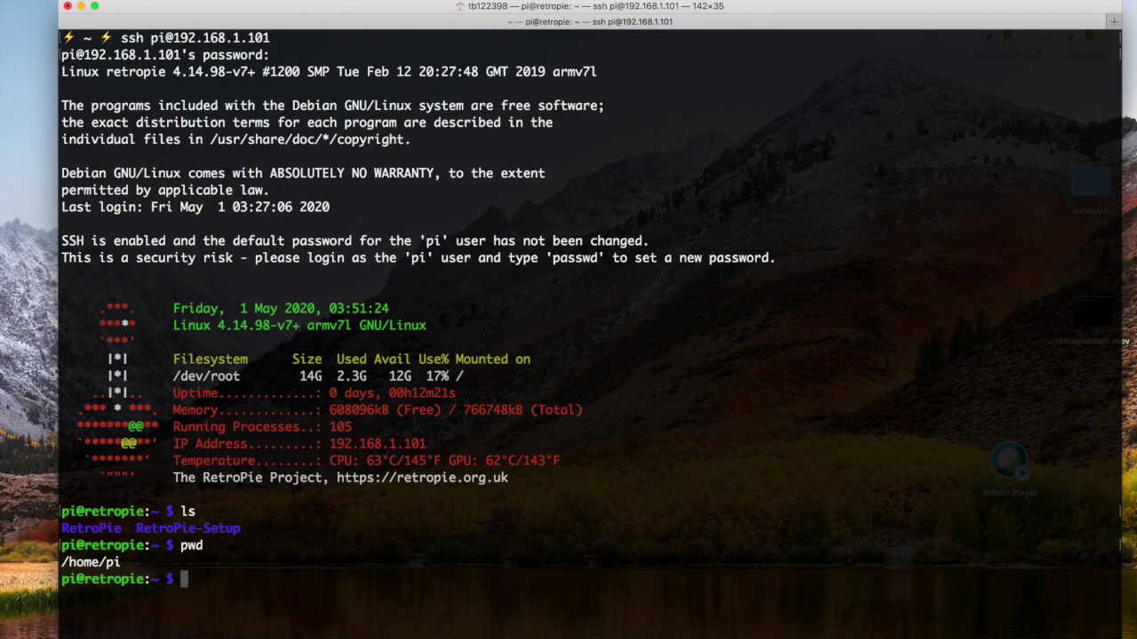
Change to the RetroPie/roms/c64 directory and list the files in it.
type("cd R")
key("Tab")
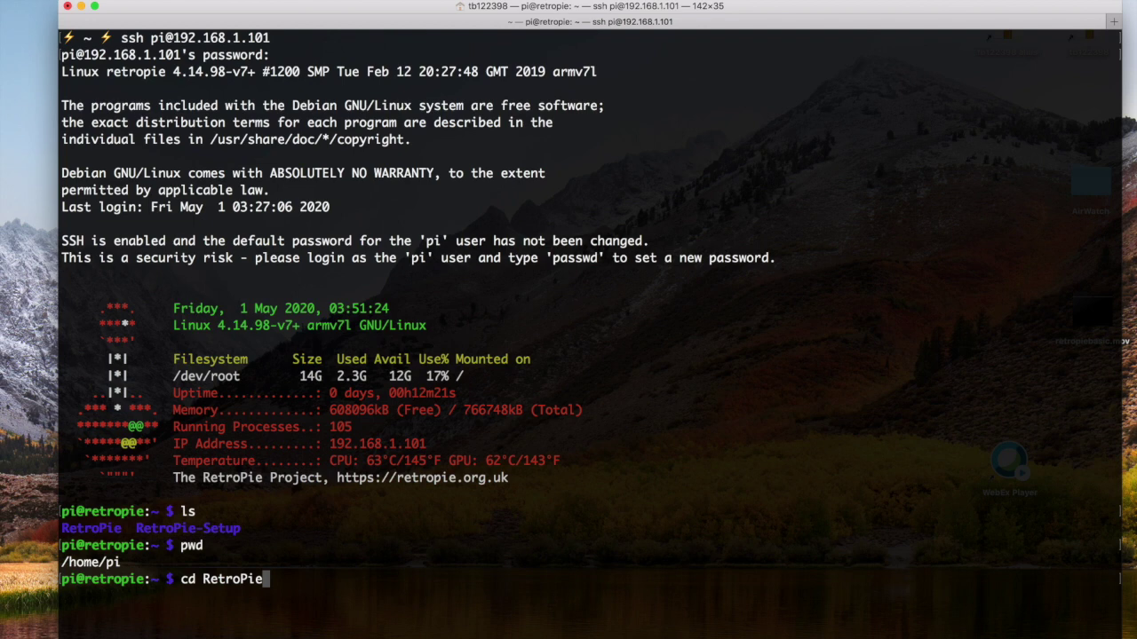
type("/")
key("Tab")
key("Tab")
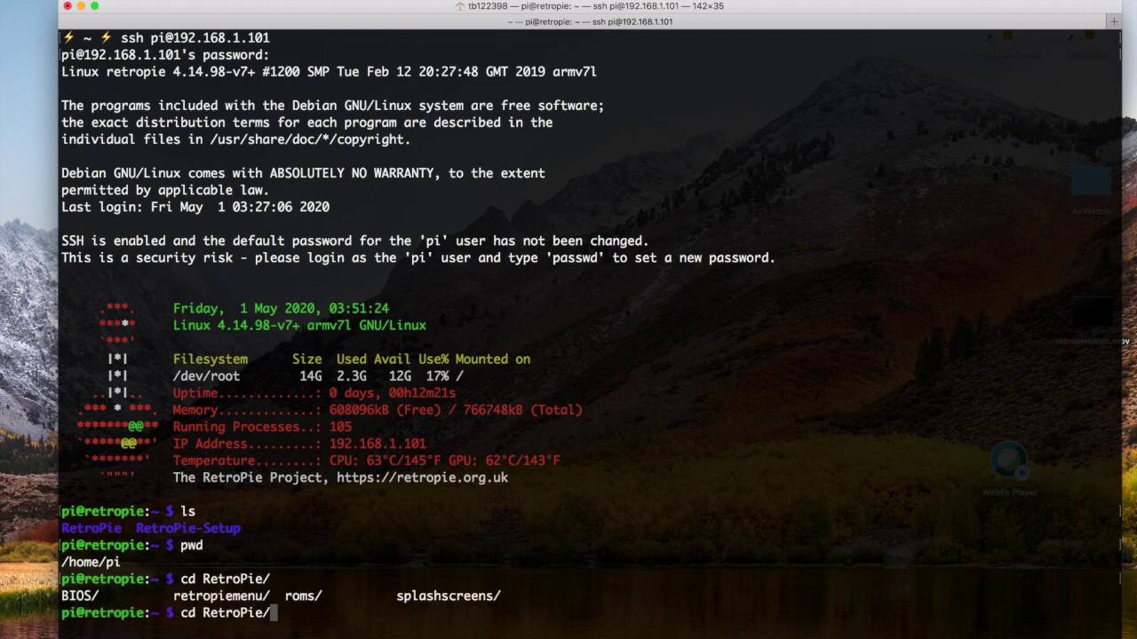
type("roms/")
key("Tab")
key("Tab")
type("c64")
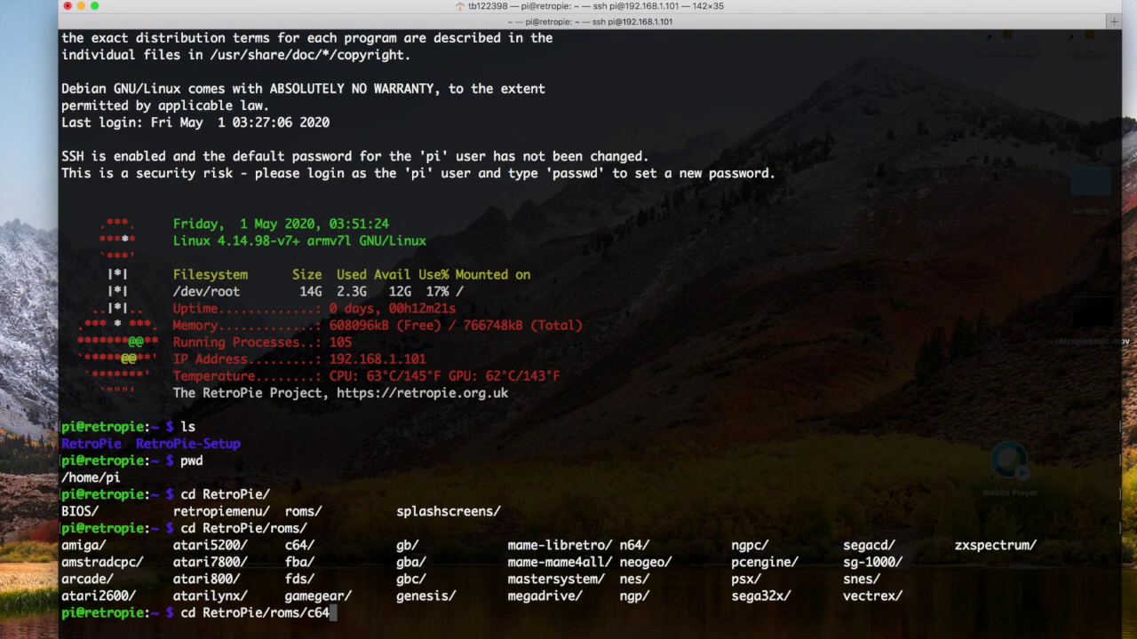
key("Return")
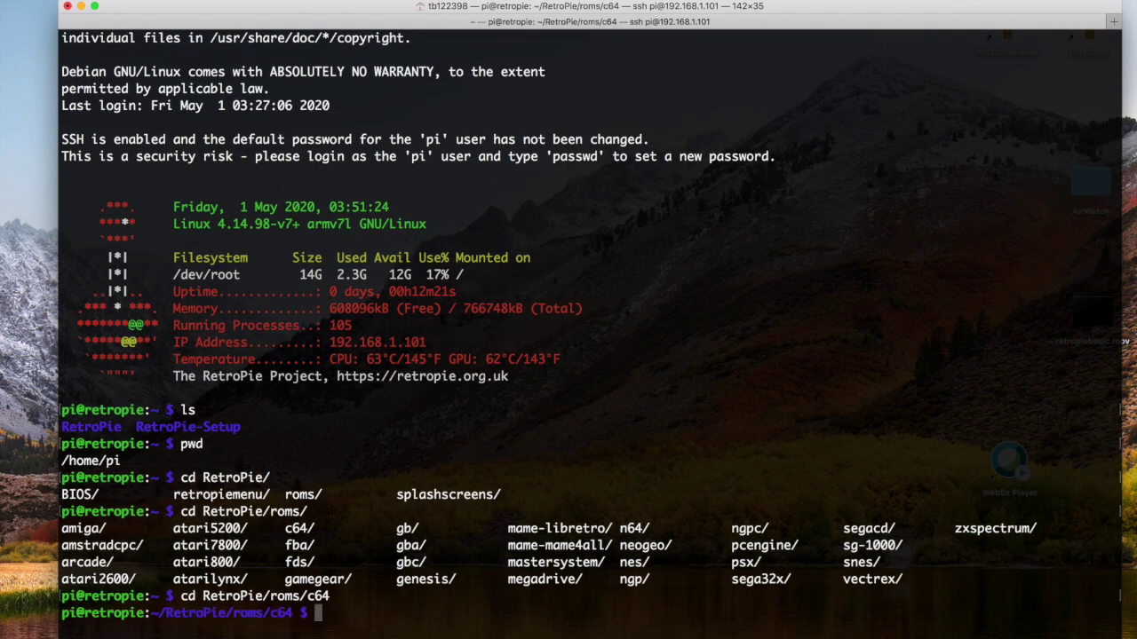
type("ls")
key("Return")
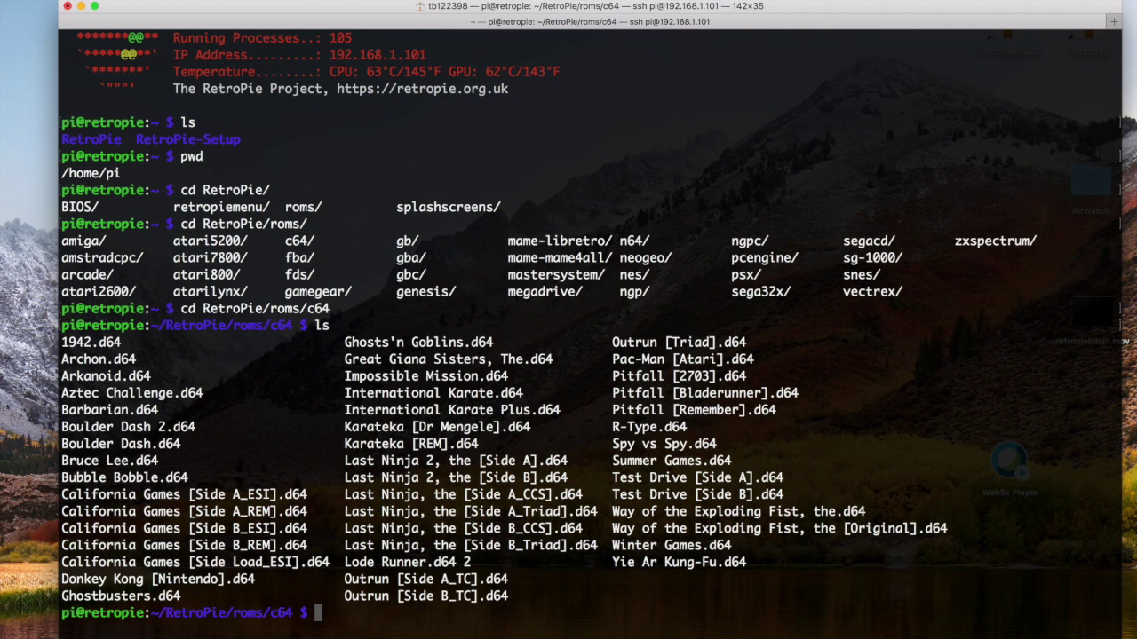
Begin a symbolic link command, ln -s, with the source path /opt/retropie/ and show that folder's completion options.
type("ln -s")
type("/opt/")
key("Tab")
key("Tab")
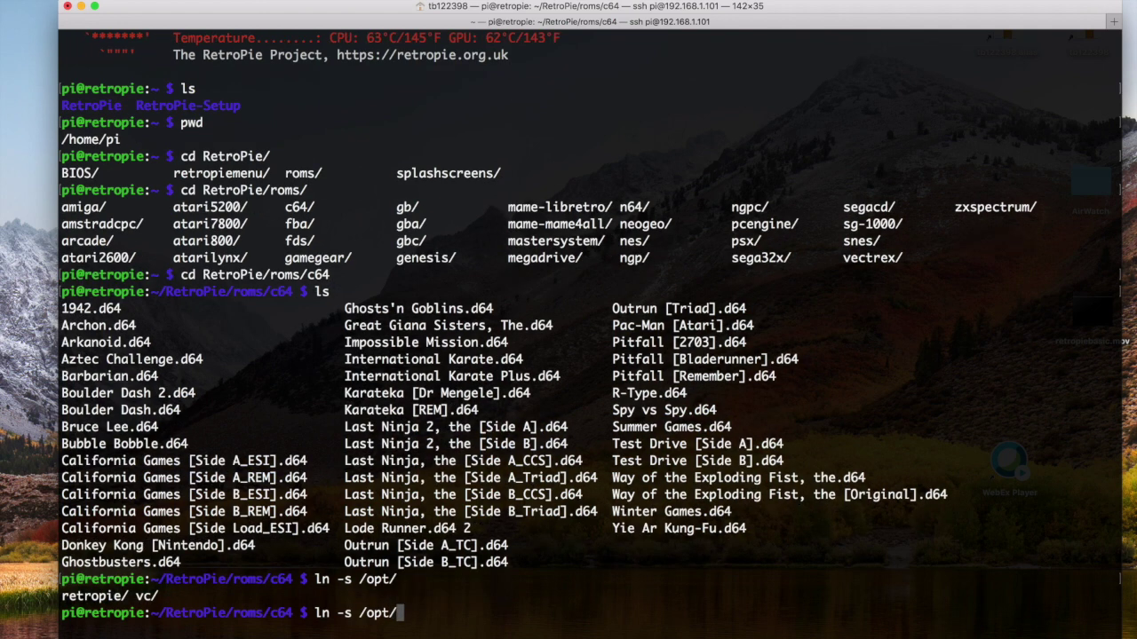
type("re")
key("Tab")
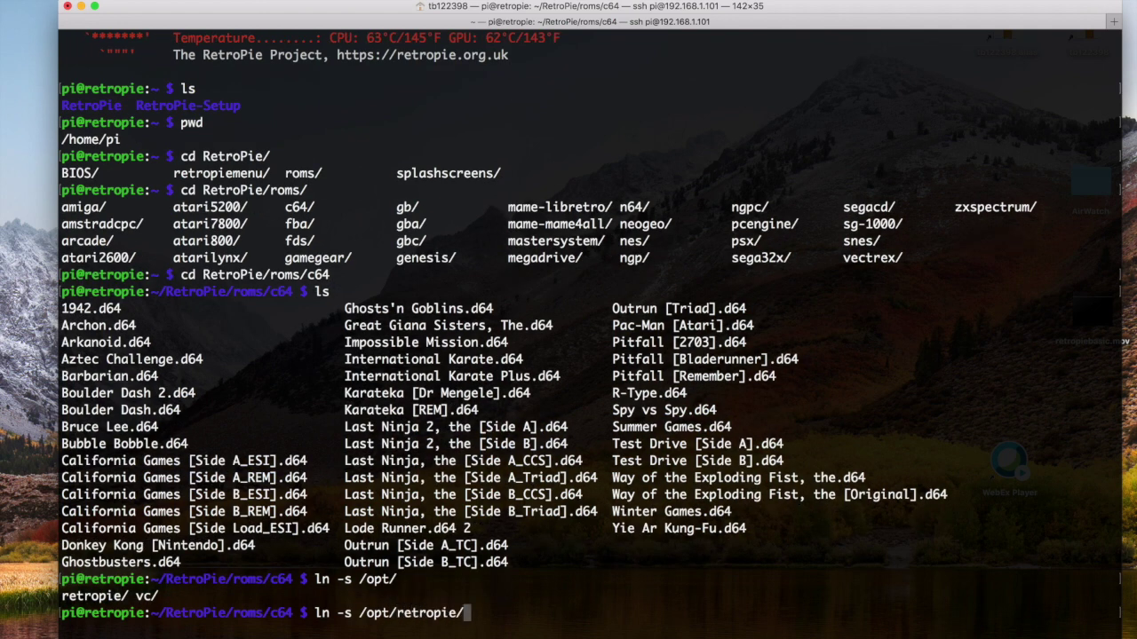
key("Tab")
key("Tab")
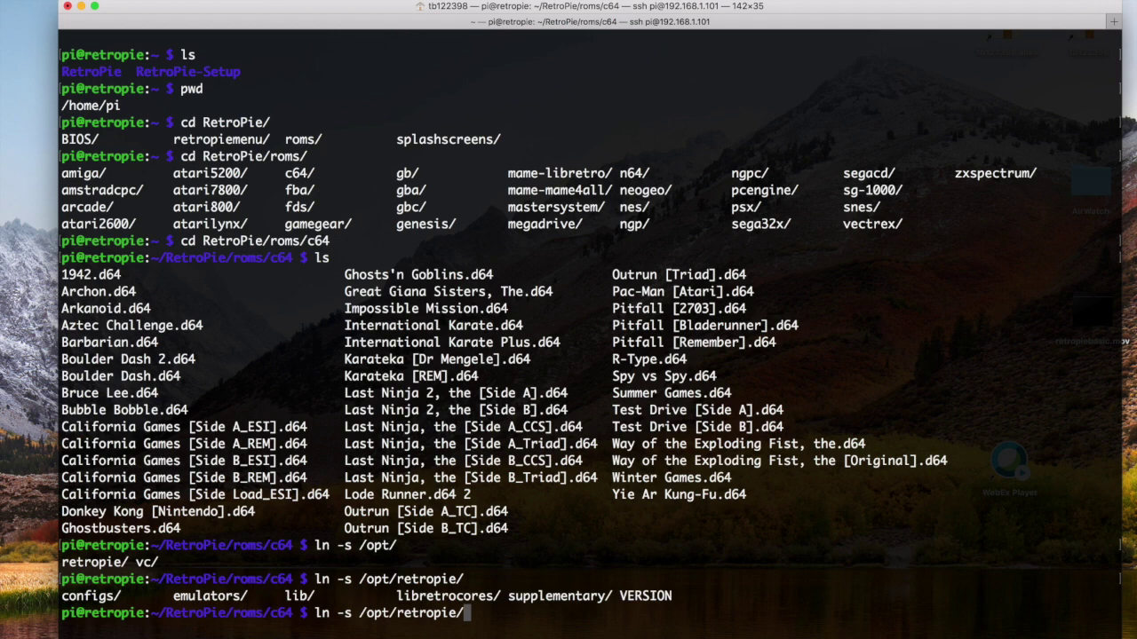
Extend the link's source path with emulators/vice/ and show the completion options inside the vice folder.
type("em")
key("Tab")
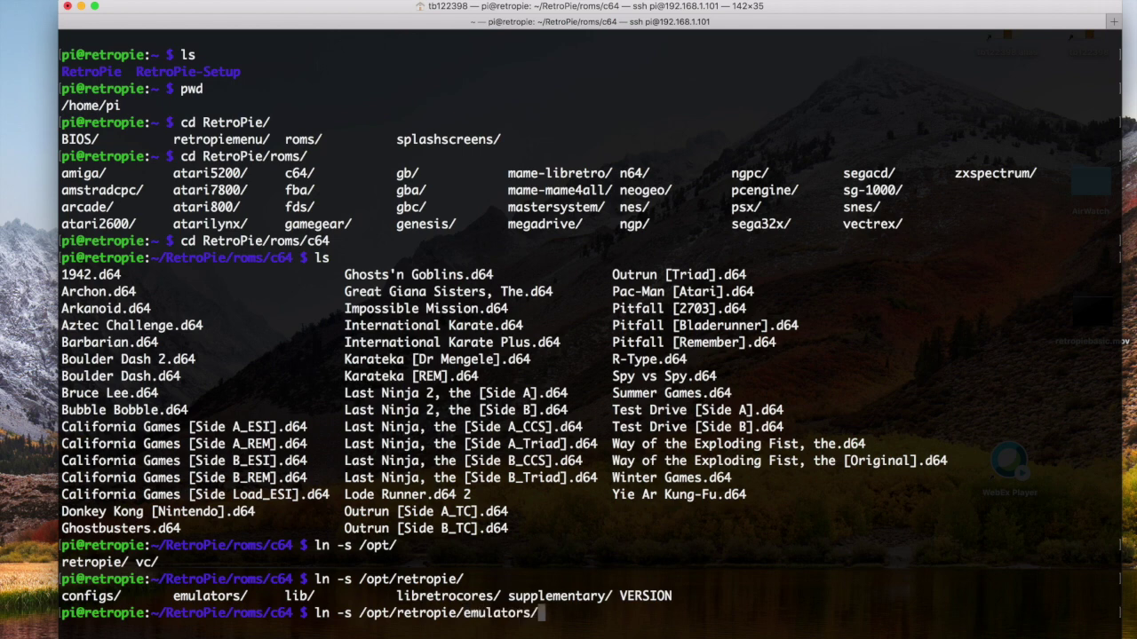
key("Tab")
key("Tab")
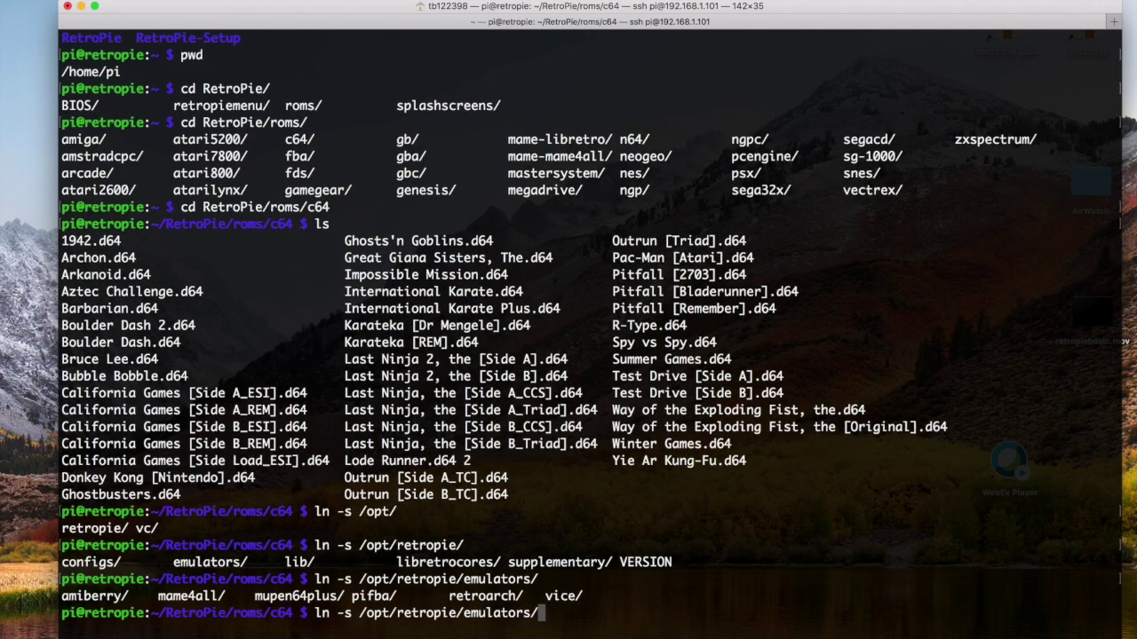
type("vi")
key("Tab")
key("Tab")
key("Tab")
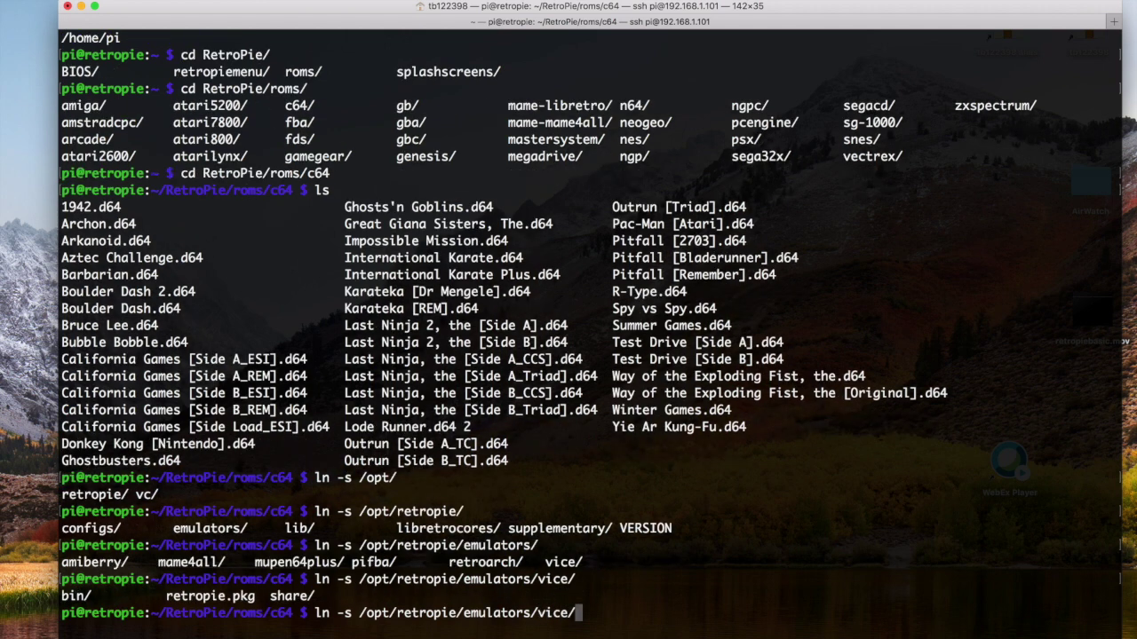
Extend the link's source path with share/vice/ and show the machine folders available there.
type("sh")
key("Tab")
key("Tab")
key("Tab")
type("vice/")
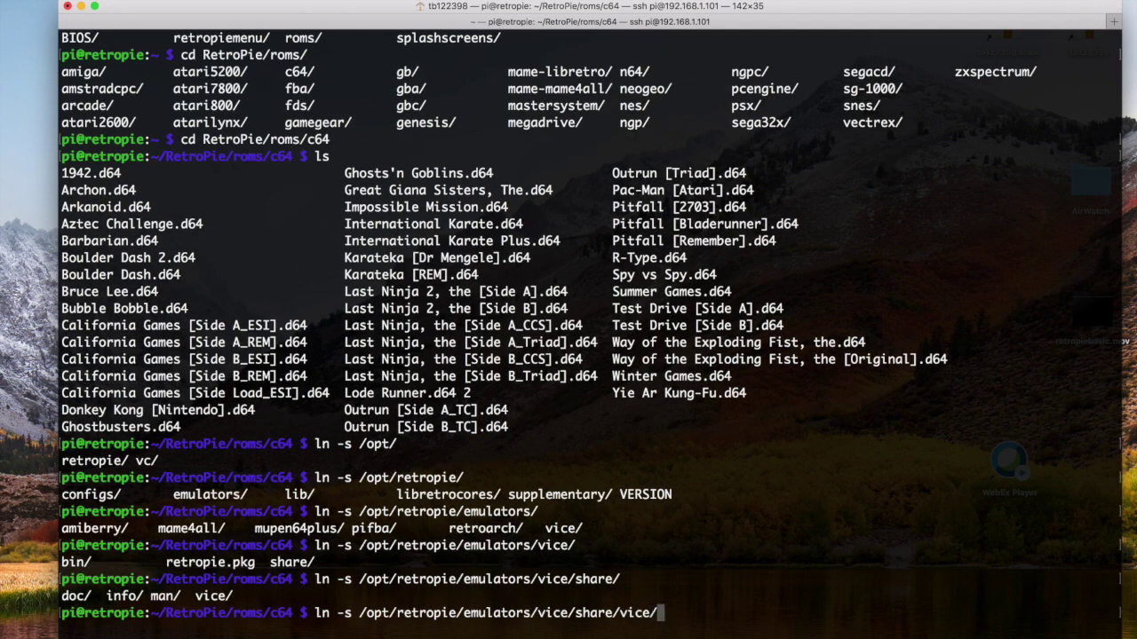
key("Tab")
key("Tab")
key("Tab")
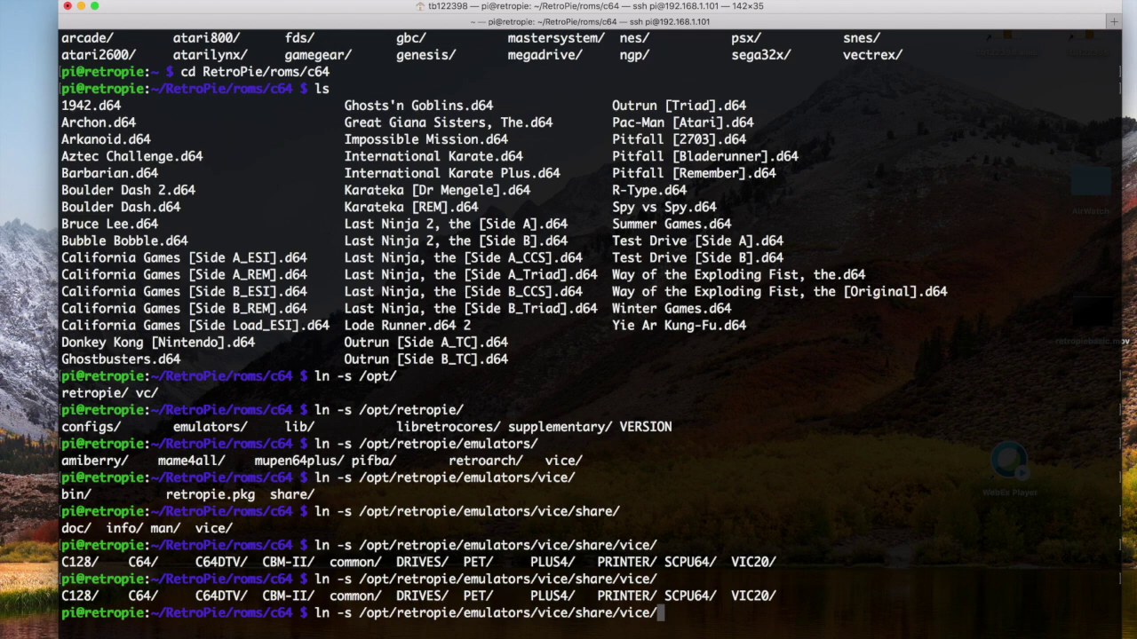
Extend the link's source path with C64/ and show the files it contains.
type("C64")
key("Tab")
key("Tab")
type("/")
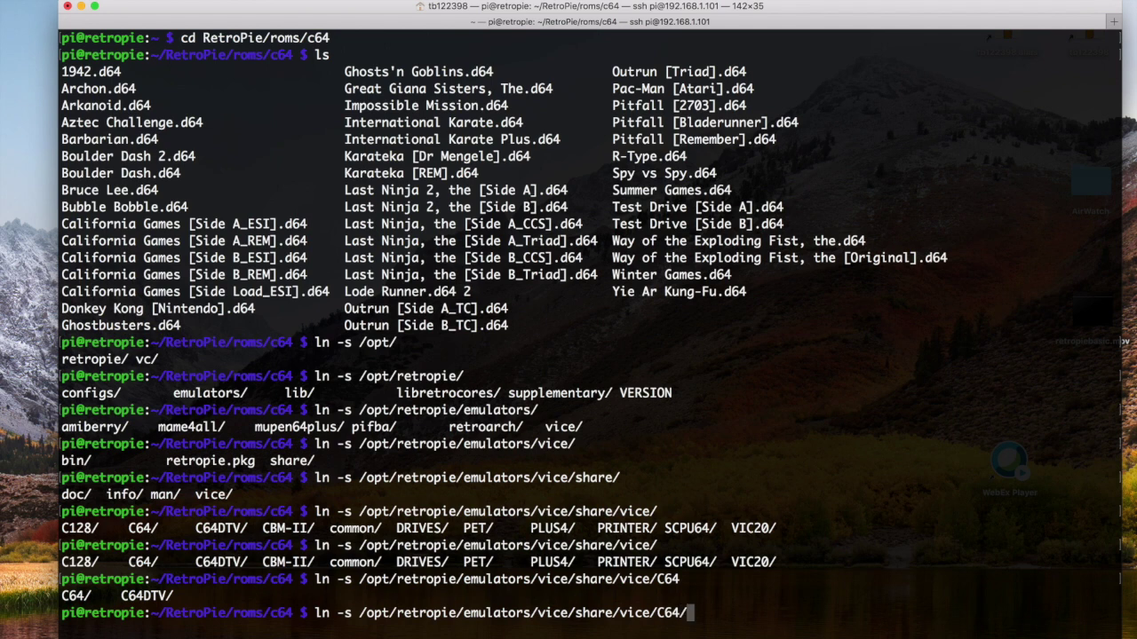
key("Tab")
key("Tab")
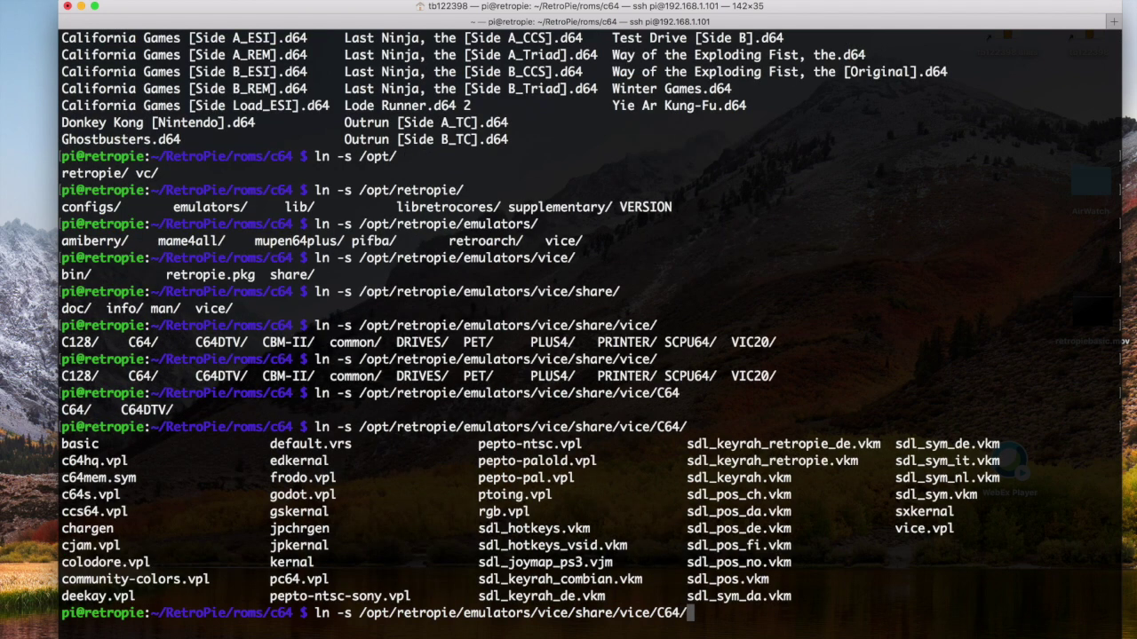
Complete the symbolic link from the C64 basic file to basic.vsf, run the command, and list the roms folder to check it.
type("basic")
type("bsd")
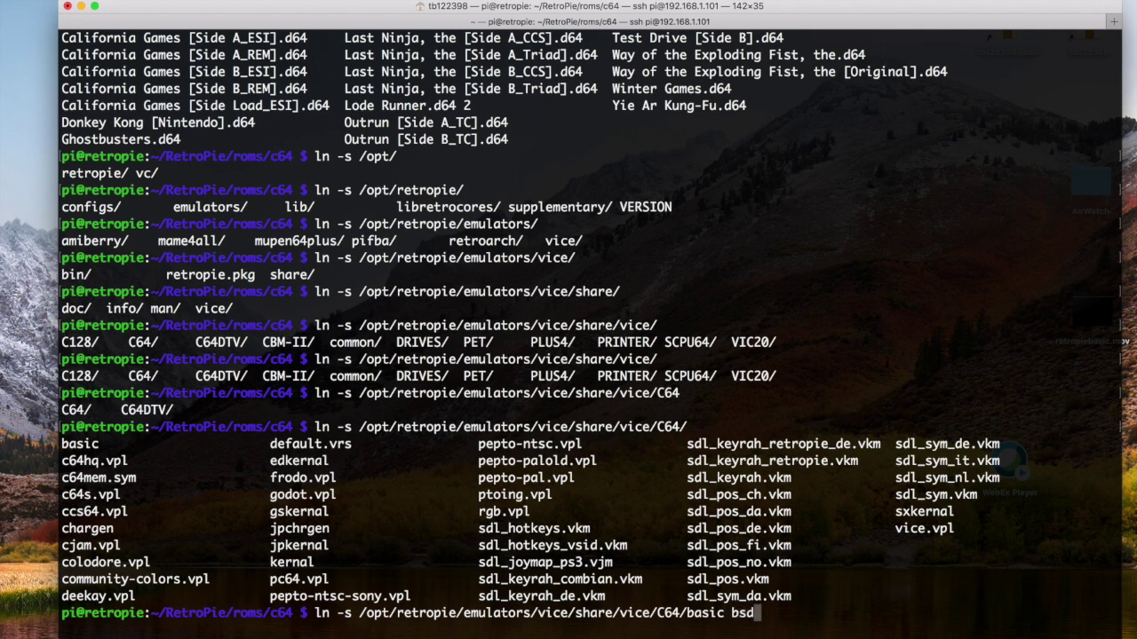
key("BackSpace")
key("BackSpace")
type("asic.vsf")
key("Return")
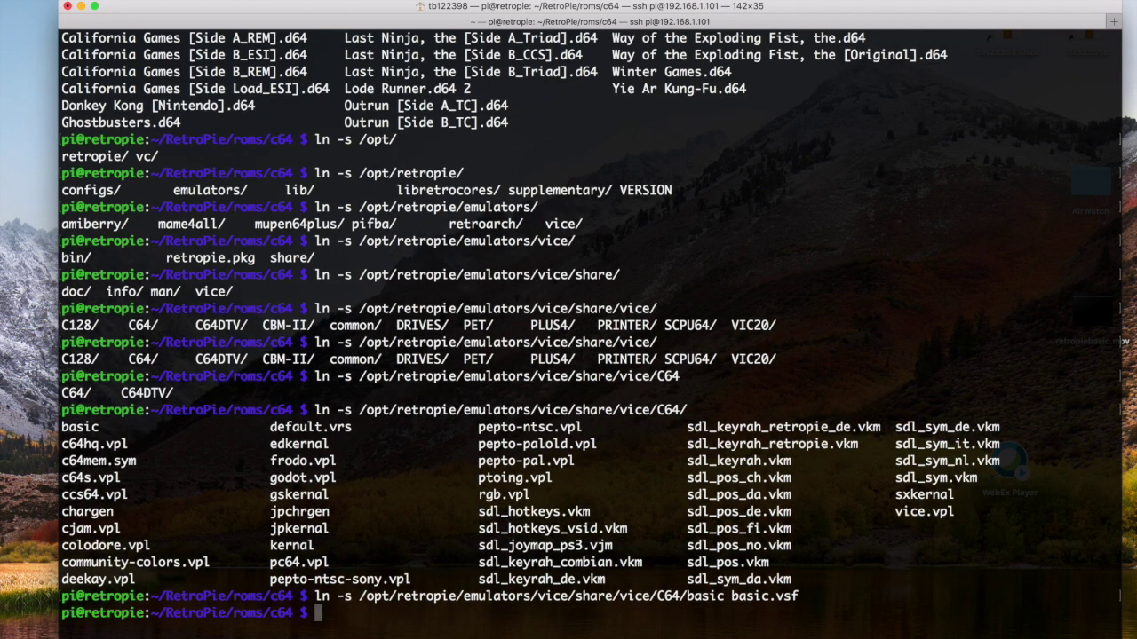
type("ls")
key("Return")
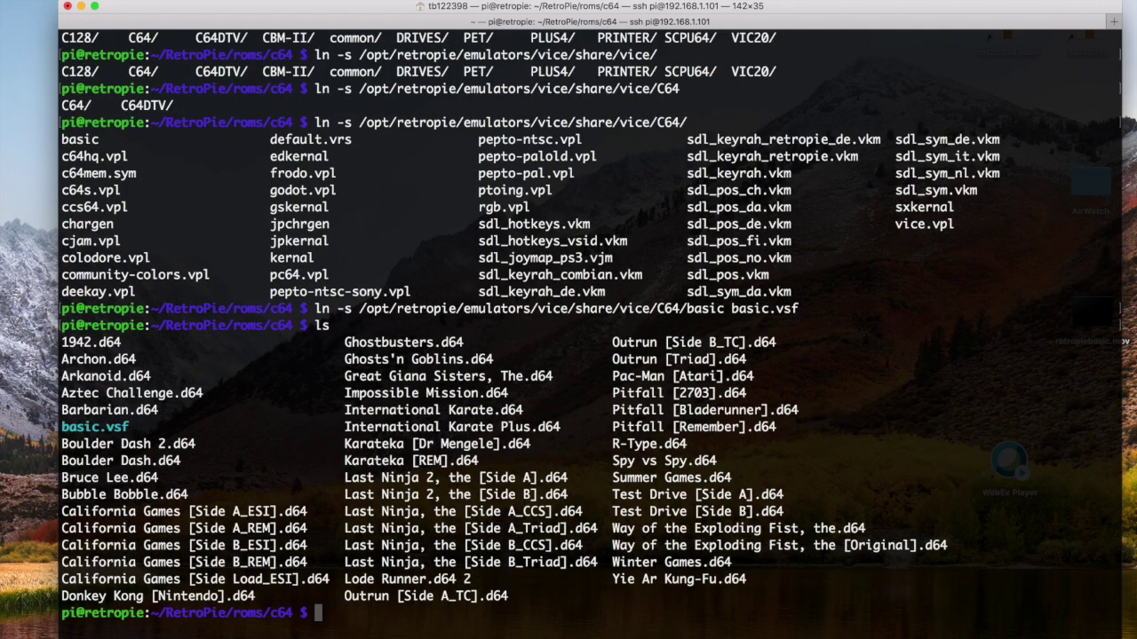